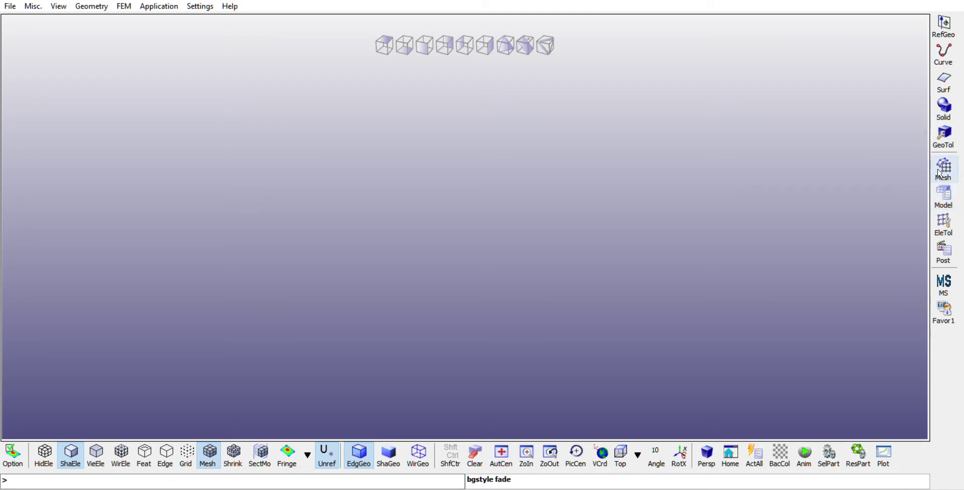
Create a cubic solid box mesh with ten elements along each side
{"action": "left_click", "coordinate": [943, 167]}
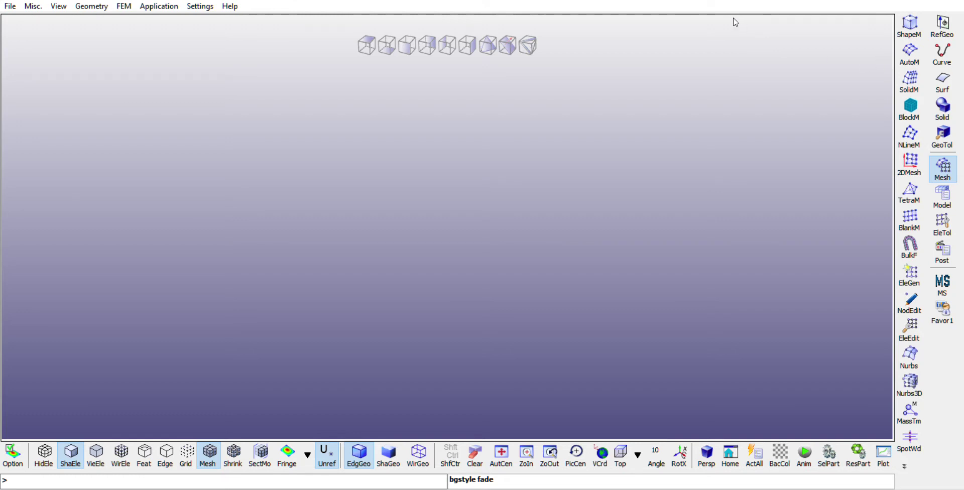
{"action": "left_click", "coordinate": [908, 8]}
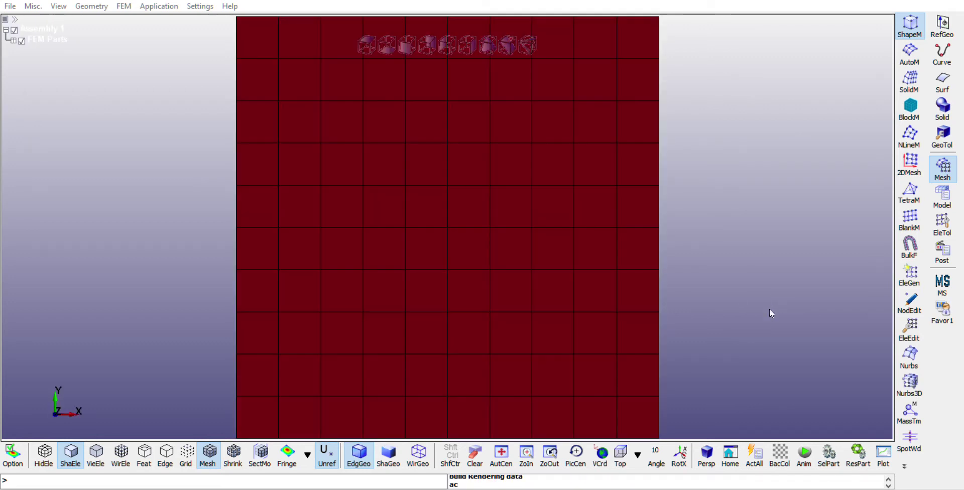
{"action": "left_click", "coordinate": [487, 46]}
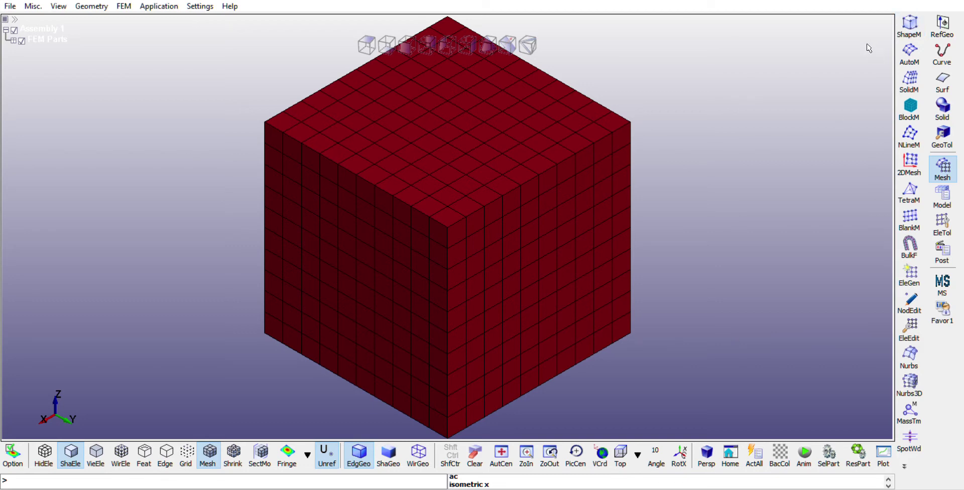
Extend the cube's entire +Y face in the +Y direction with solid face drag, using five segments, and accept the new elements
{"action": "left_click", "coordinate": [908, 260]}
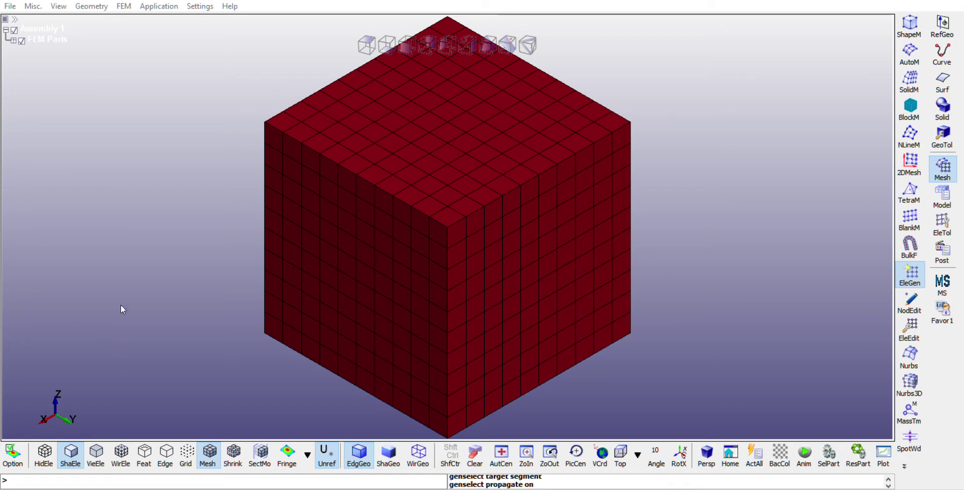
{"action": "left_click", "coordinate": [527, 265]}
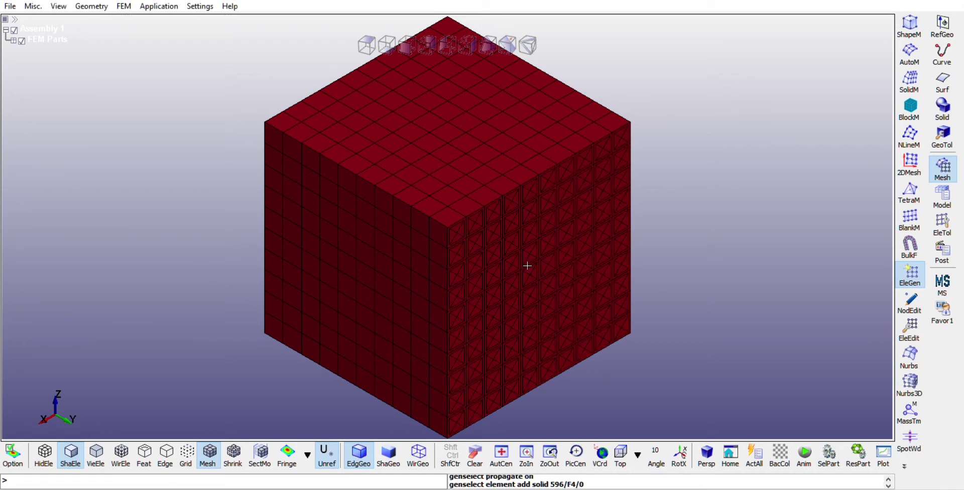
{"action": "left_click", "coordinate": [697, 316]}
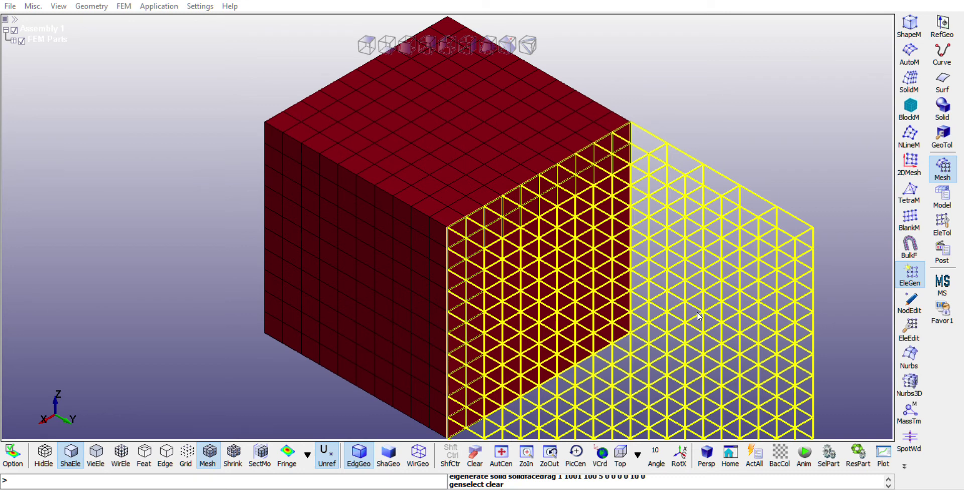
{"action": "middle_click", "coordinate": [774, 315]}
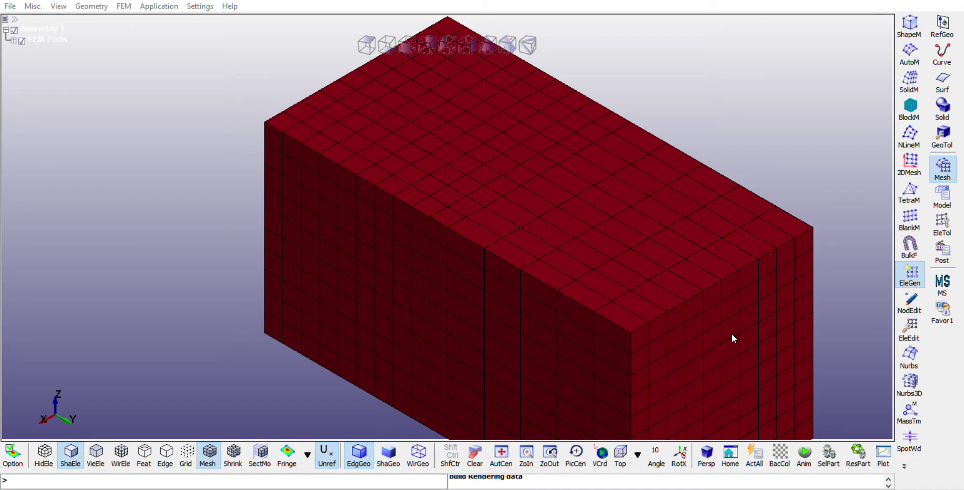
Select the entire -Y face with propagation enabled and drag it five segments in the -Y direction as solid elements, accepting the result
{"action": "key", "text": "Escape"}
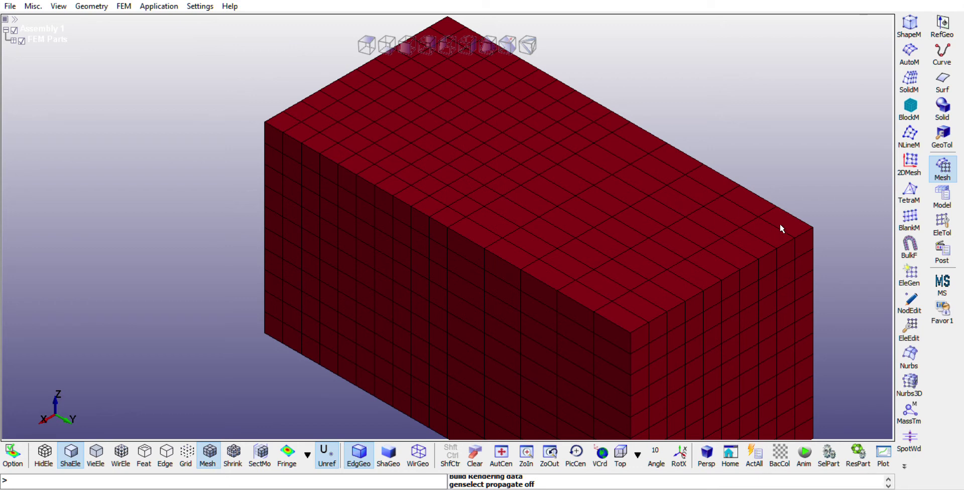
{"action": "left_click", "coordinate": [911, 271]}
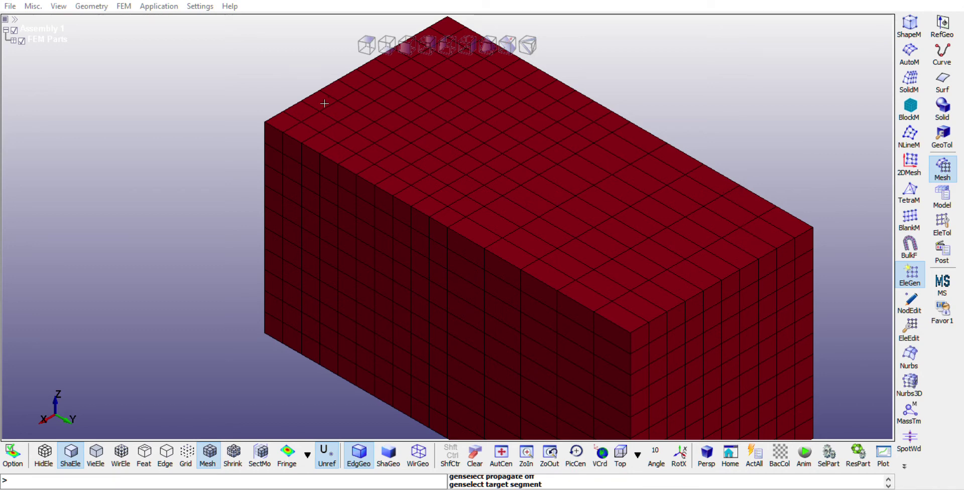
{"action": "left_click_drag", "start_coordinate": [255, 116], "coordinate": [399, 188]}
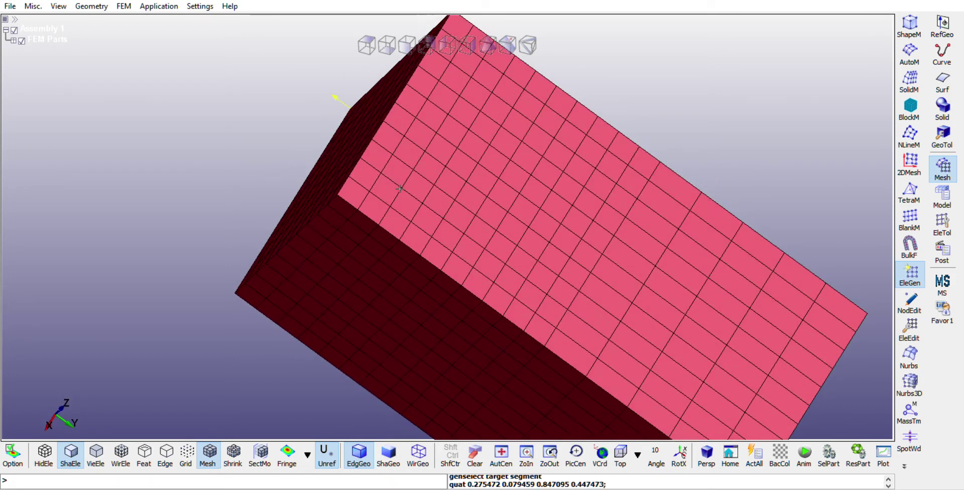
{"action": "left_click", "coordinate": [351, 141]}
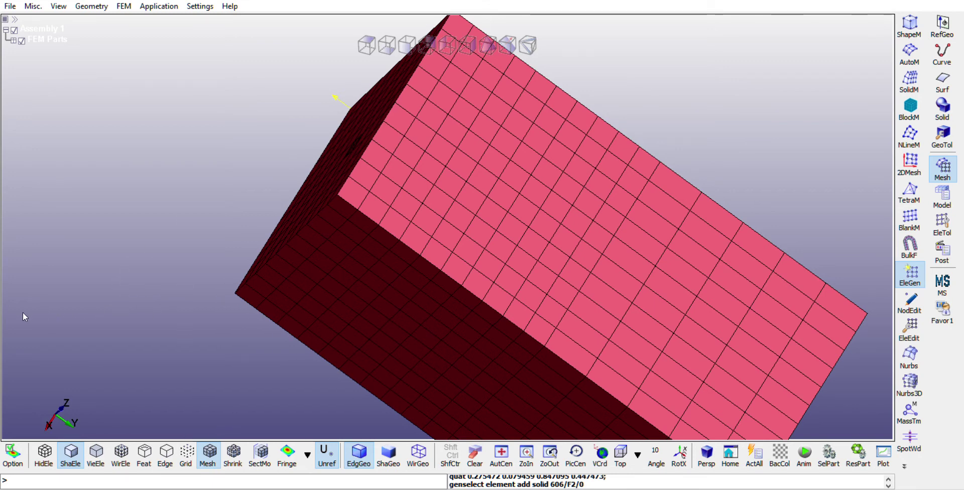
{"action": "key", "text": "p"}
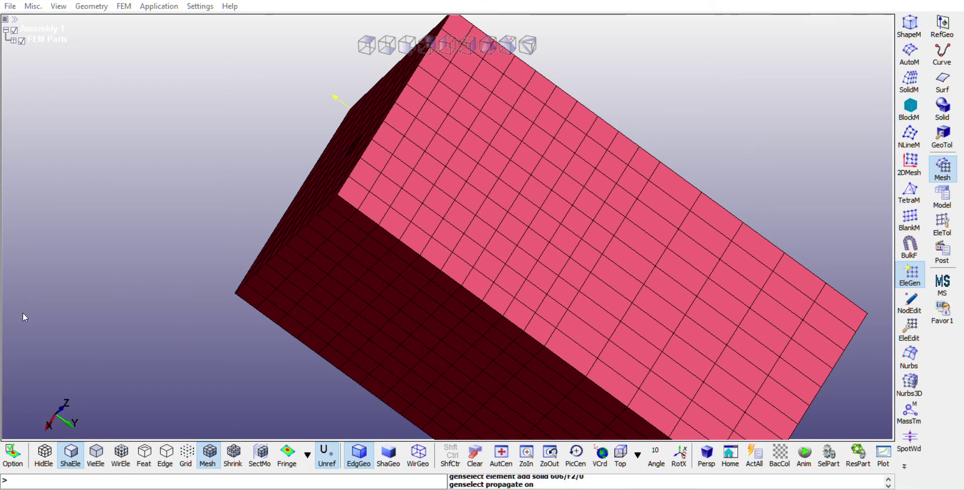
{"action": "left_click", "coordinate": [359, 123]}
{"action": "left_click_drag", "start_coordinate": [323, 149], "coordinate": [413, 230], "text": "shift"}
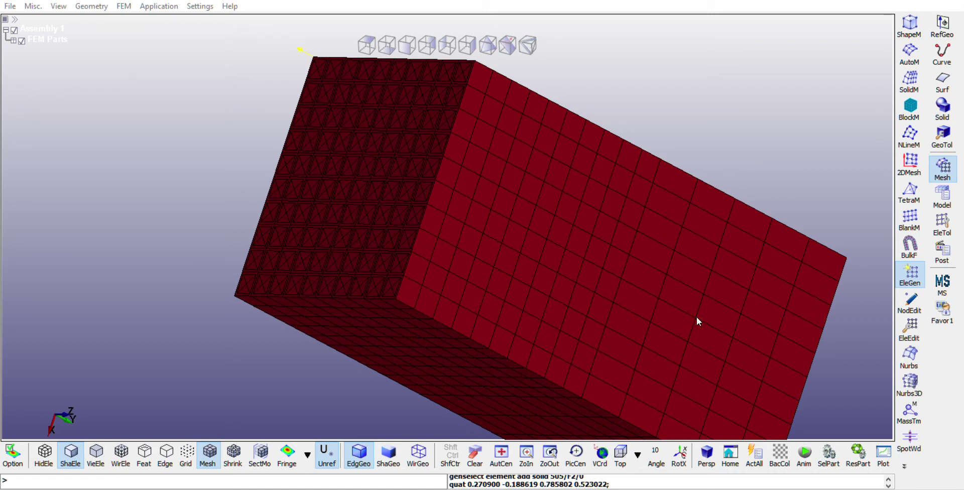
{"action": "key", "text": "Return"}
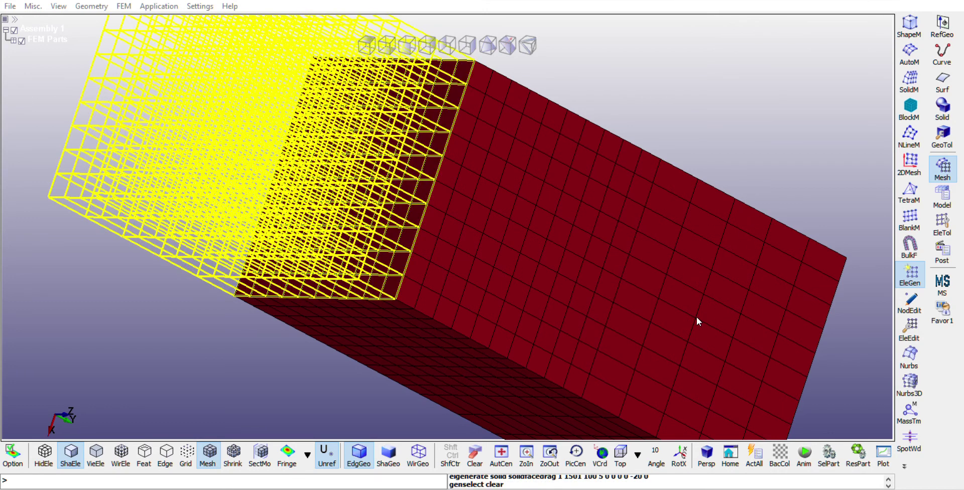
{"action": "middle_click", "coordinate": [770, 316]}
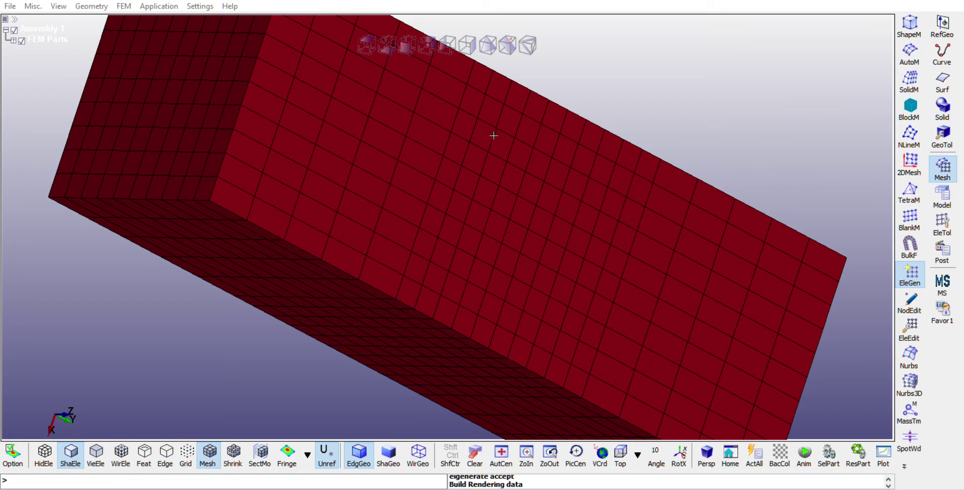
Extend the block's new -Y end face by two coarser solid element layers in the -Y direction
{"action": "left_click", "coordinate": [163, 144]}
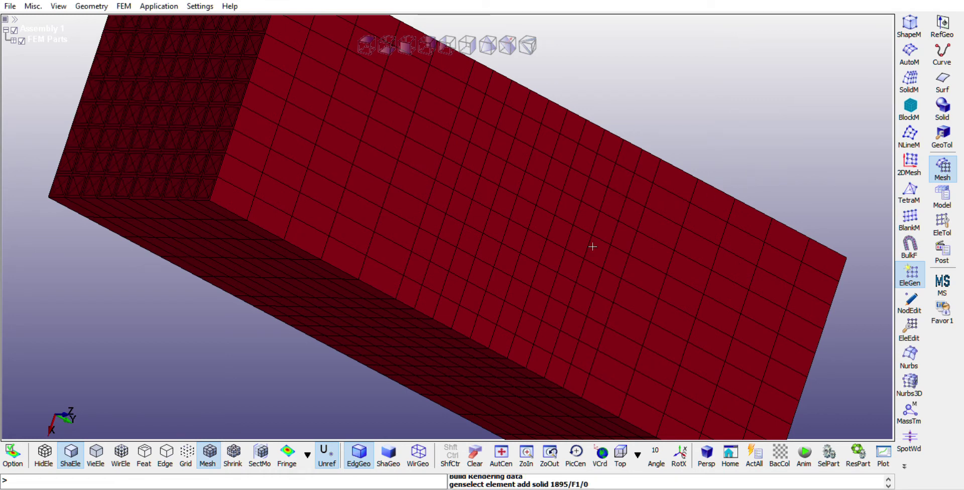
{"action": "middle_click", "coordinate": [700, 318]}
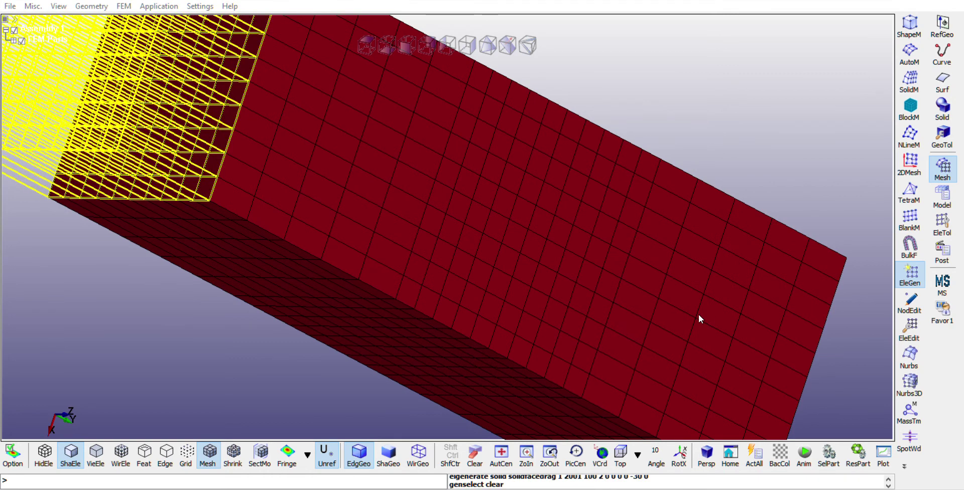
{"action": "middle_click", "coordinate": [773, 318]}
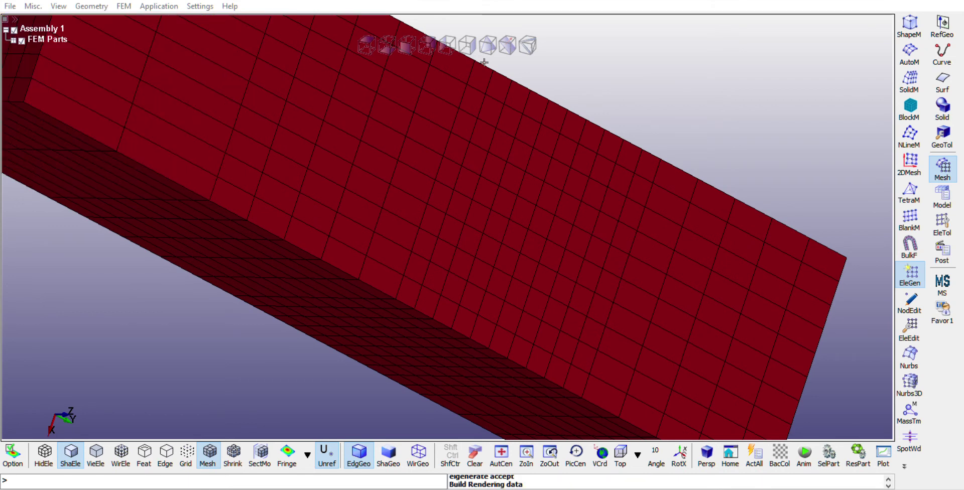
Extend the block's +Y end face by two coarser solid element layers in the +Y direction
{"action": "left_click", "coordinate": [494, 35]}
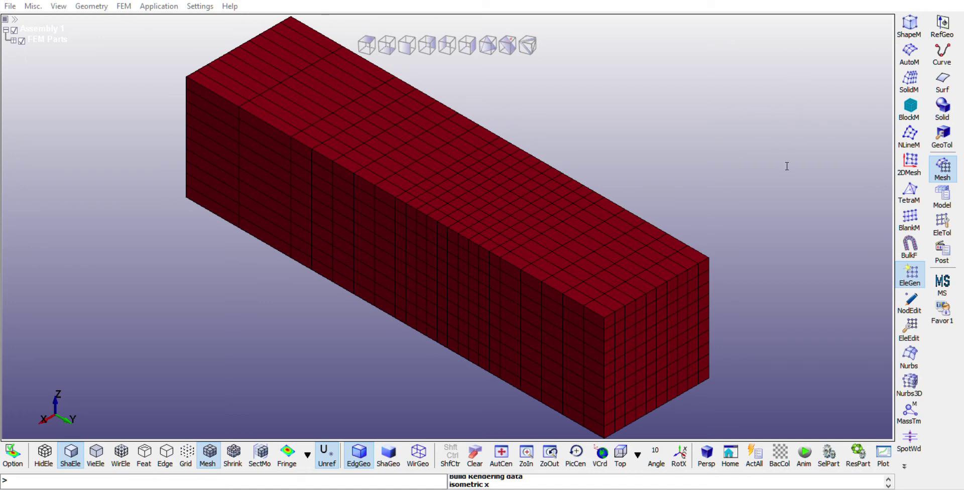
{"action": "left_click", "coordinate": [668, 328]}
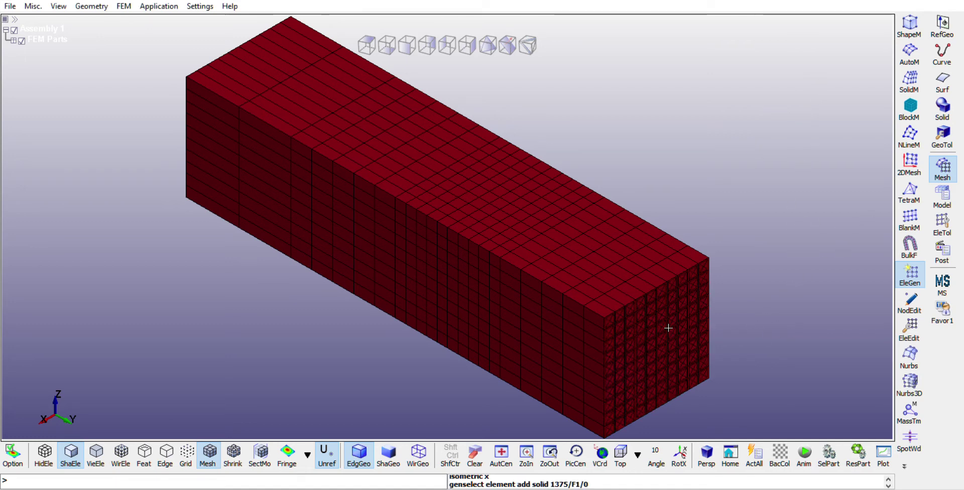
{"action": "middle_click", "coordinate": [742, 299]}
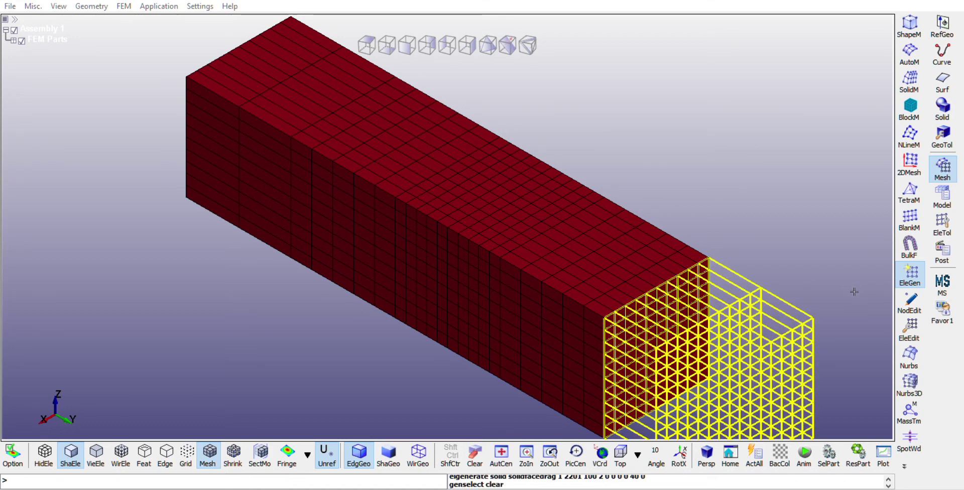
{"action": "middle_click", "coordinate": [812, 303]}
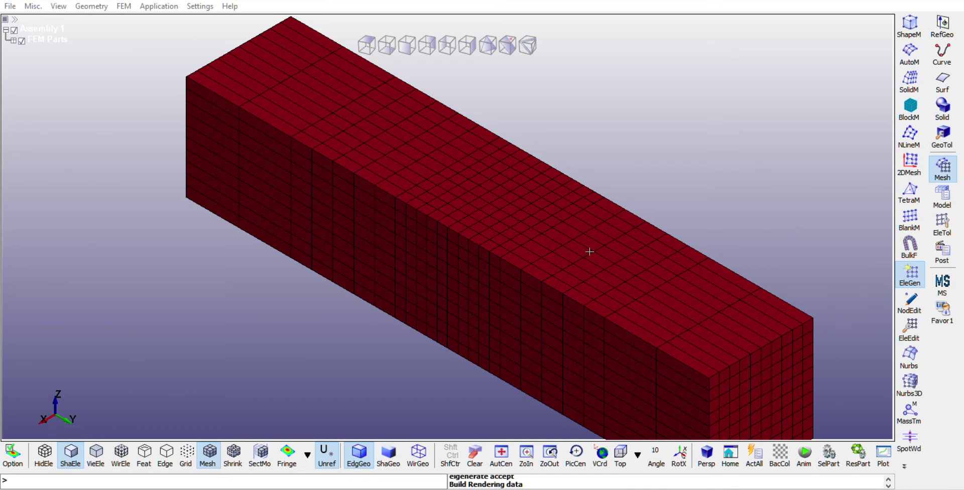
Drag the block's long +X face 50 in the X direction with five segments and accept the solid elements
{"action": "left_click", "coordinate": [399, 240]}
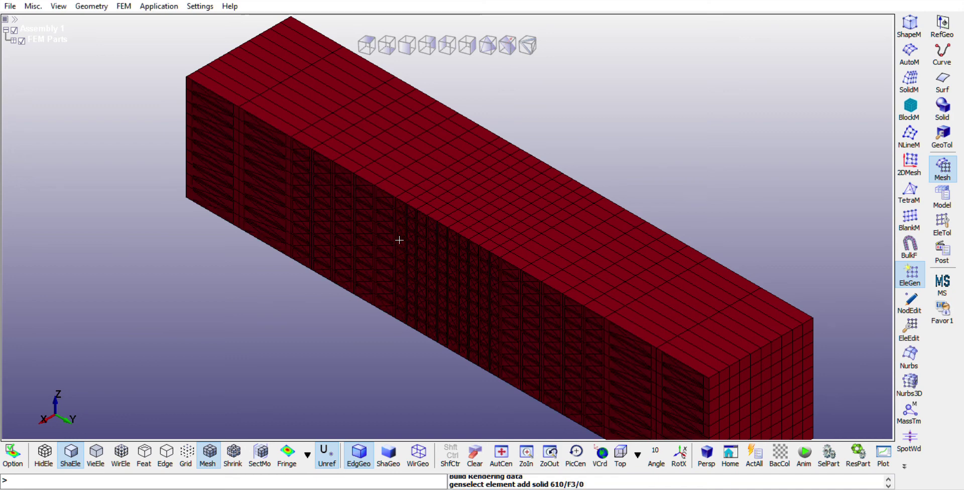
{"action": "middle_click", "coordinate": [742, 300]}
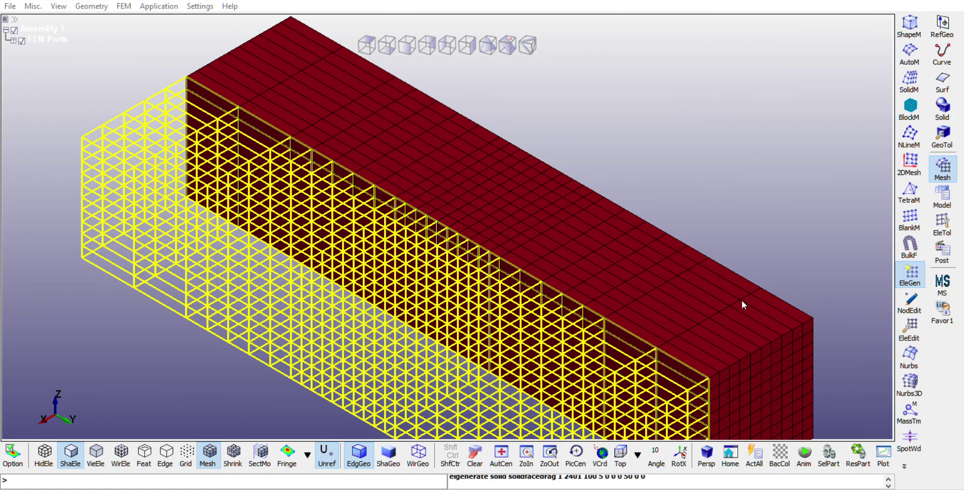
{"action": "middle_click", "coordinate": [821, 299]}
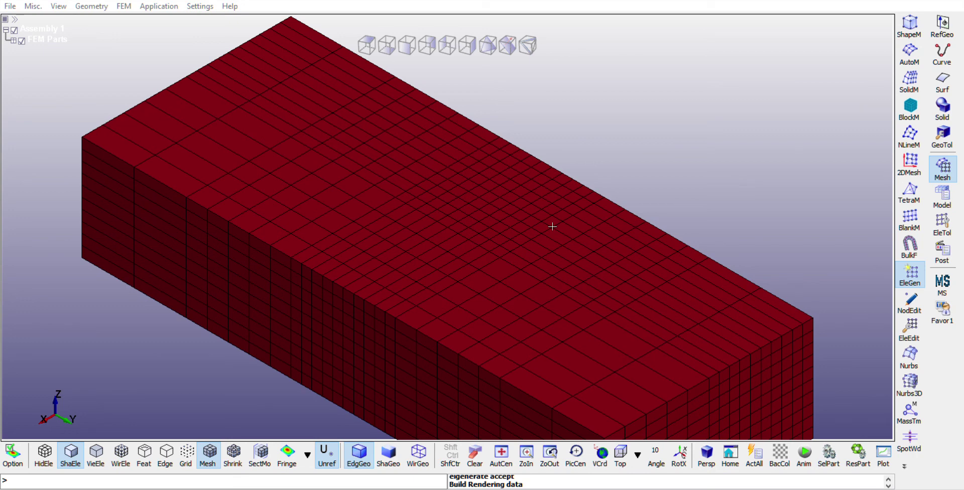
Drag the block's opposite long face -50 in the X direction with five segments and accept the solid elements
{"action": "middle_click_drag", "start_coordinate": [574, 226], "coordinate": [414, 269]}
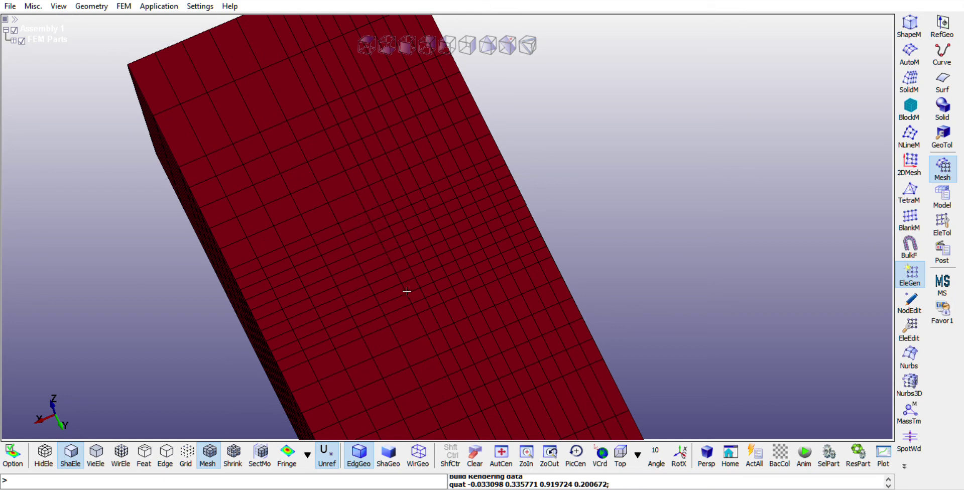
{"action": "left_click_drag", "start_coordinate": [490, 258], "coordinate": [356, 285], "text": "shift"}
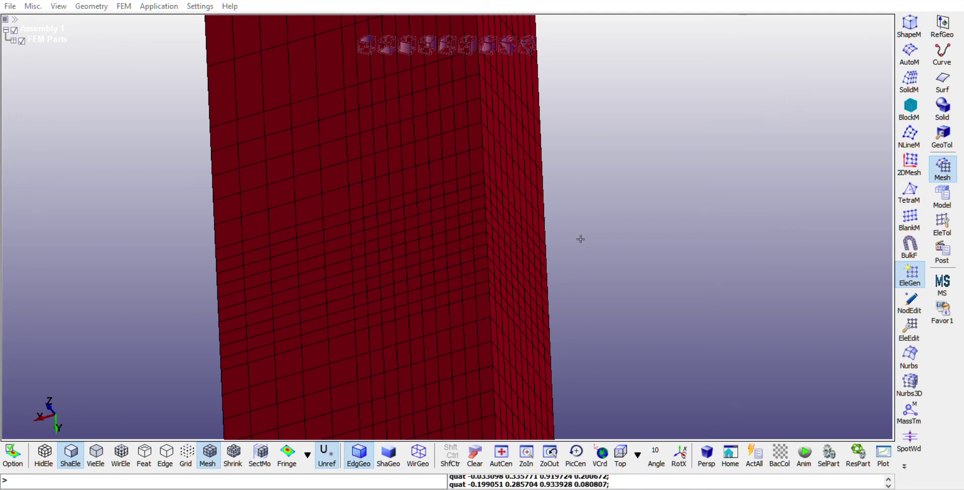
{"action": "left_click", "coordinate": [511, 208]}
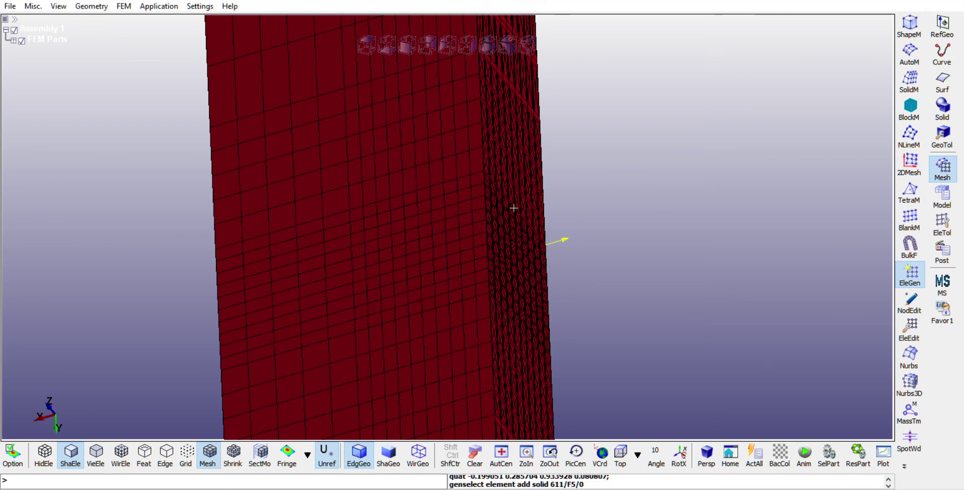
{"action": "middle_click", "coordinate": [740, 300]}
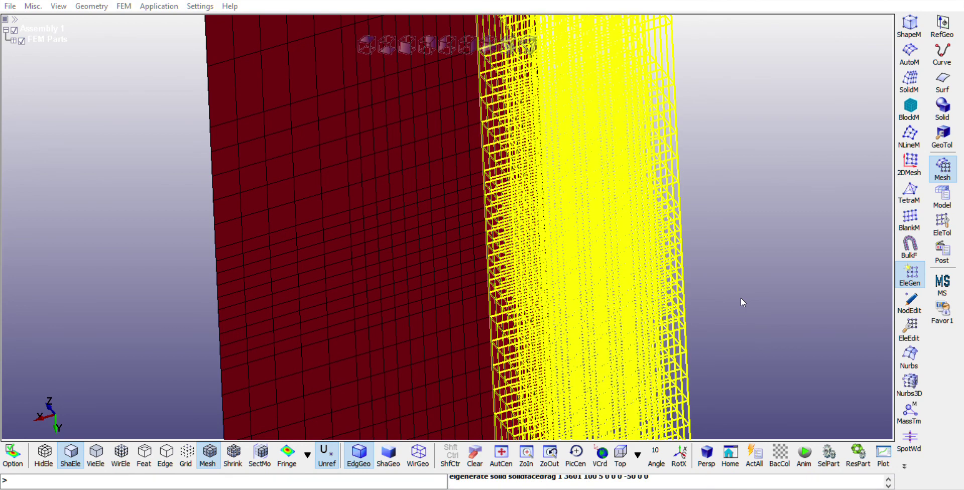
{"action": "middle_click", "coordinate": [821, 299]}
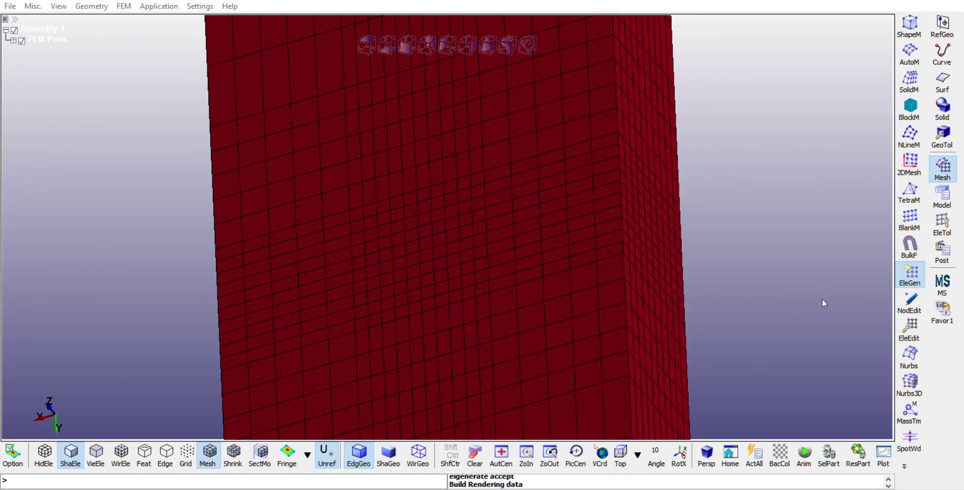
{"action": "left_click_drag", "start_coordinate": [417, 275], "coordinate": [661, 191], "text": "ctrl"}
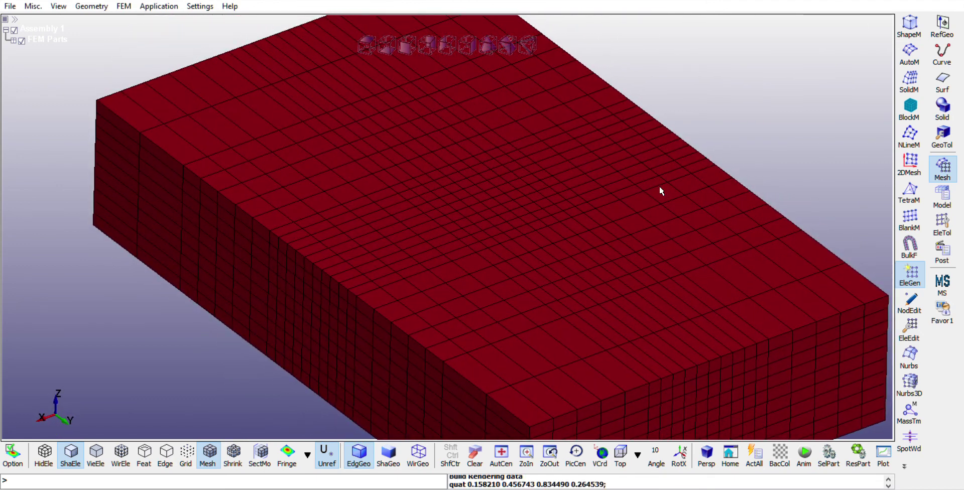